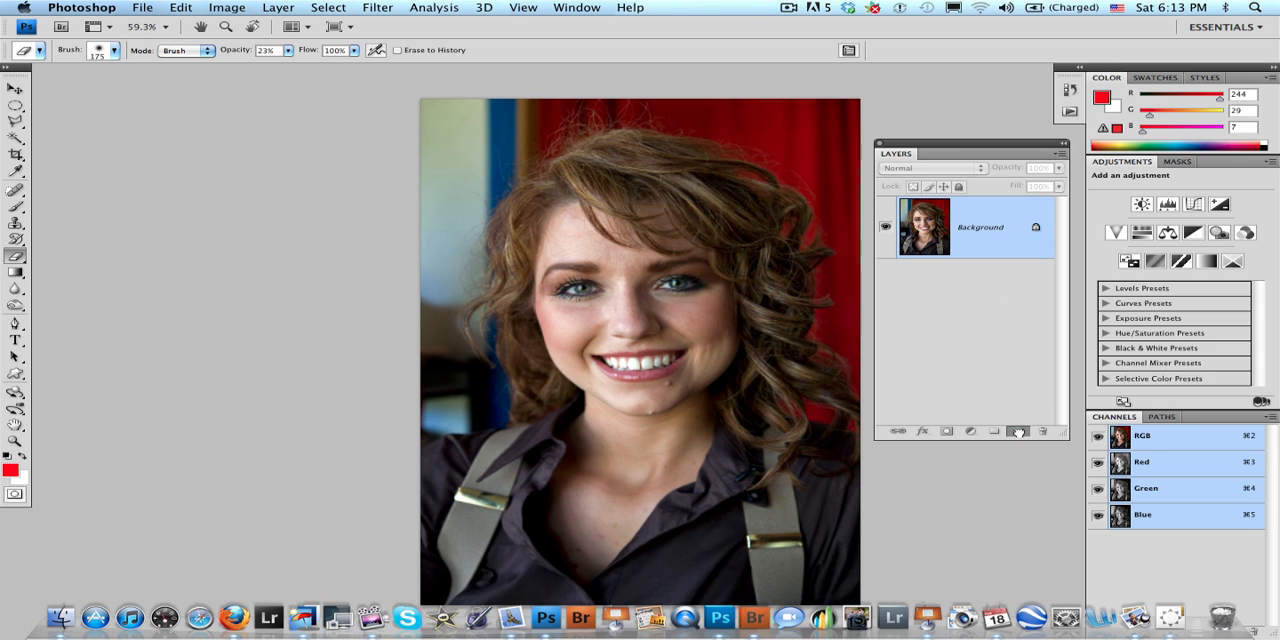
- Duplicate the Background layer and set the copy's blend mode to Overlay
drag(1018, 431, 1018, 431)
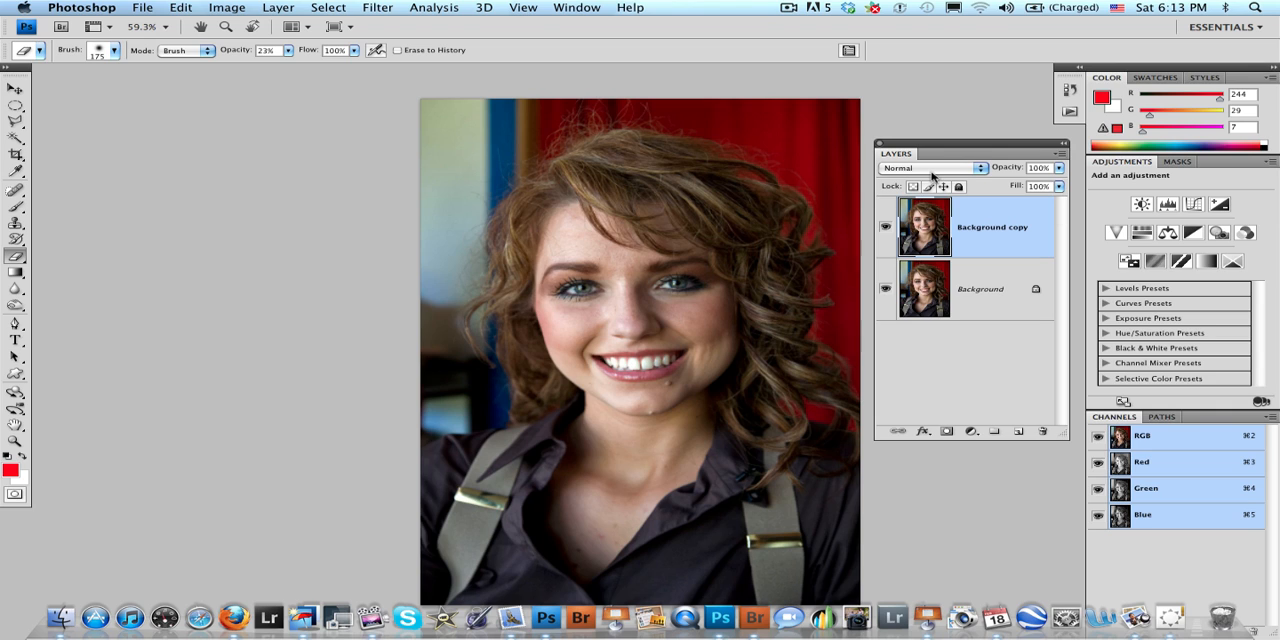
click(930, 168)
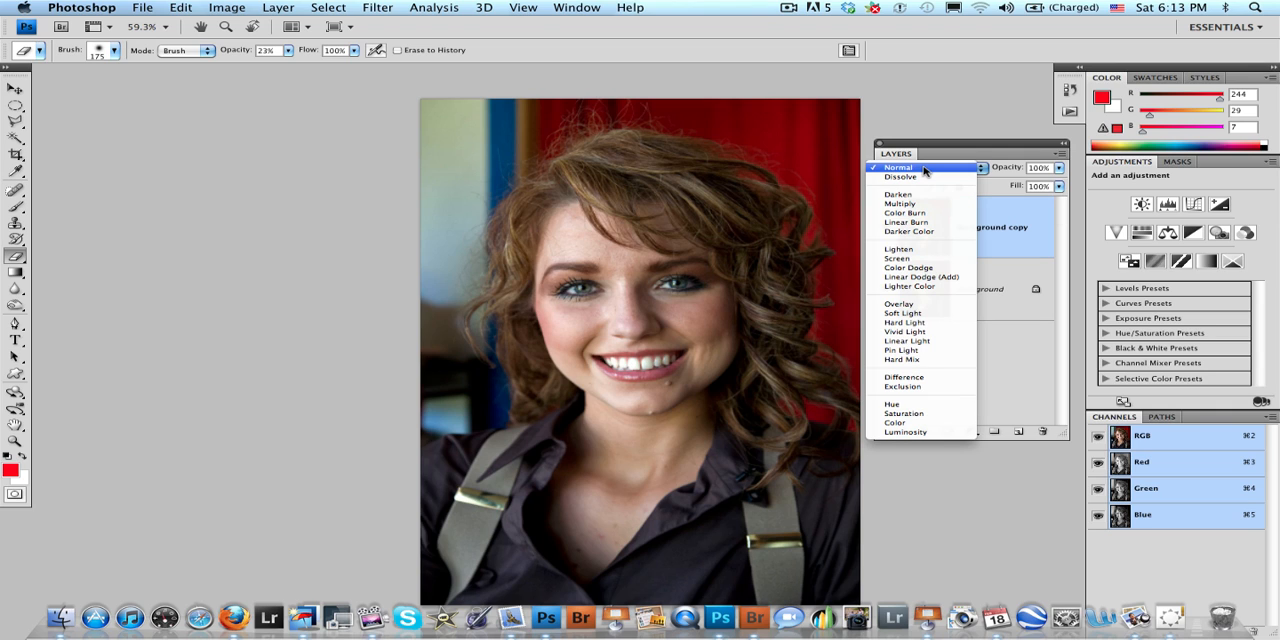
click(920, 304)
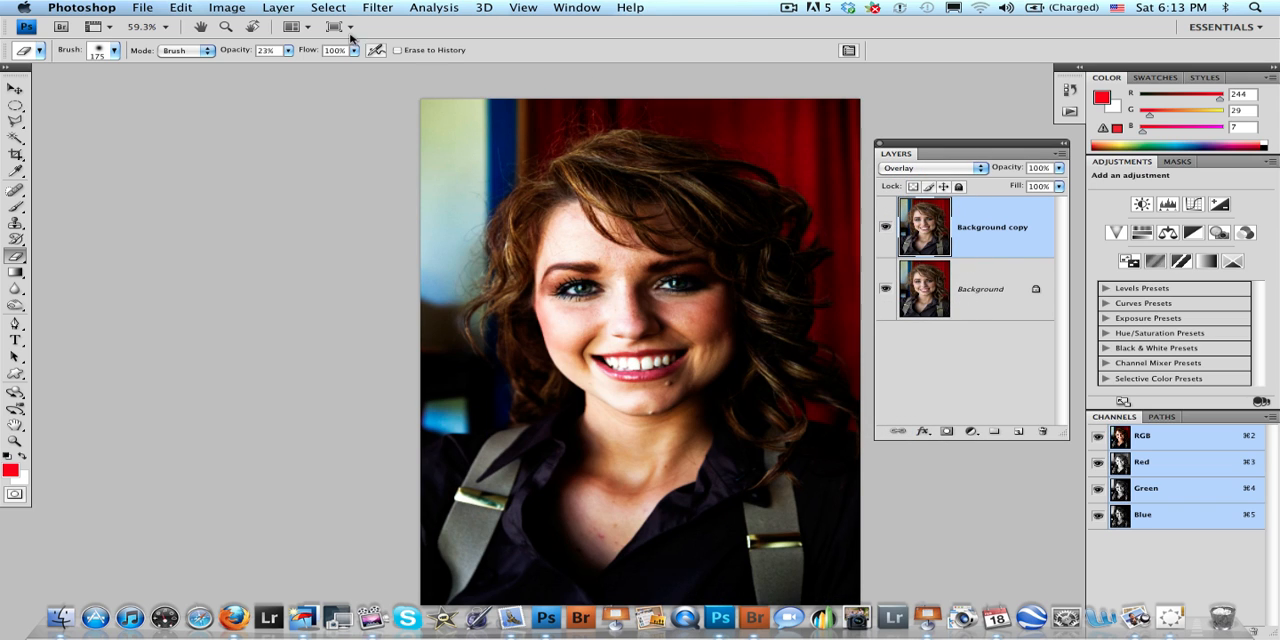
- Apply a High Pass filter of about 8.2 px radius to the Overlay copy, previewing on the eyes
click(378, 8)
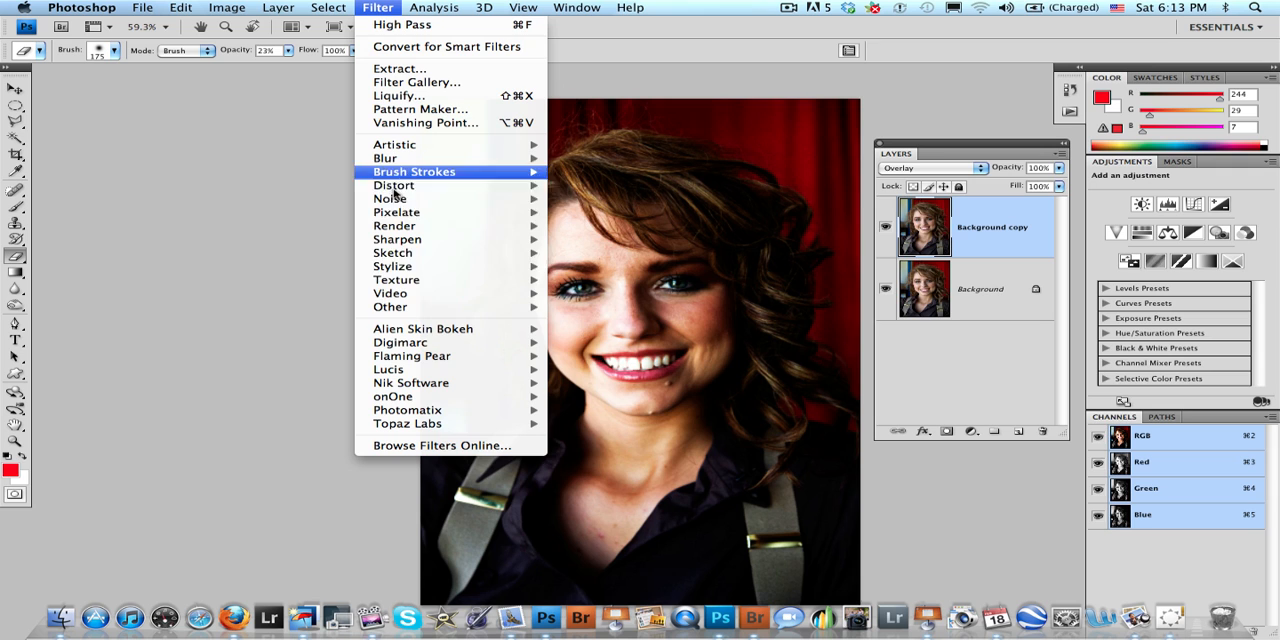
mouse_move(390, 307)
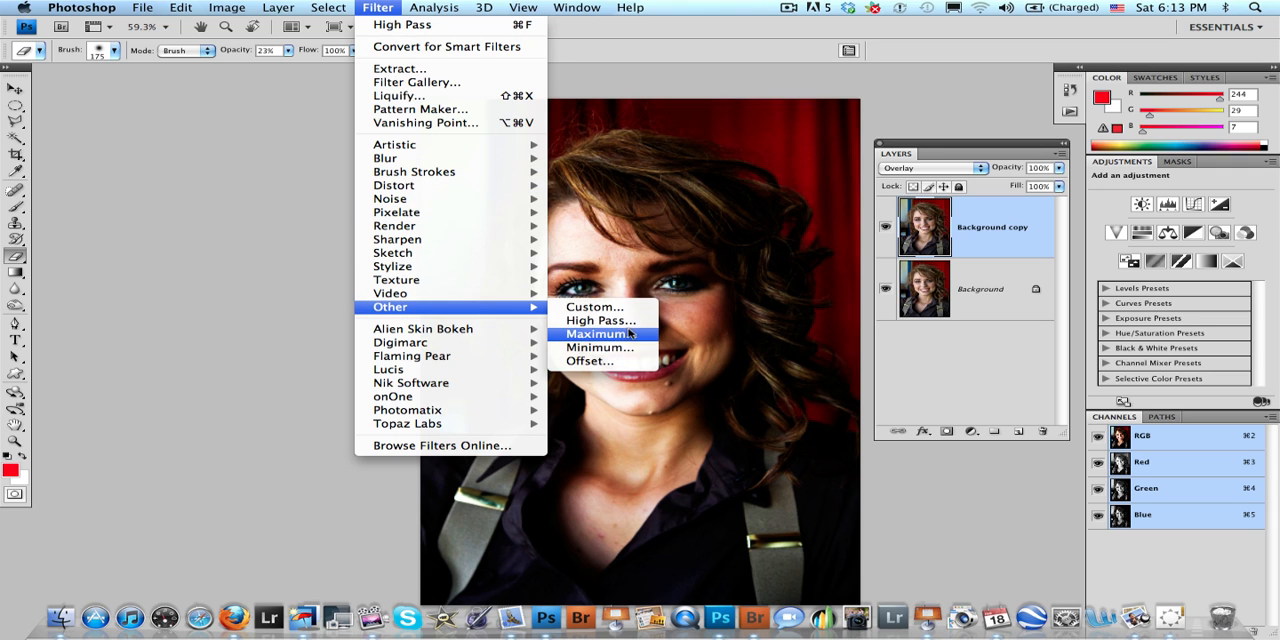
click(598, 320)
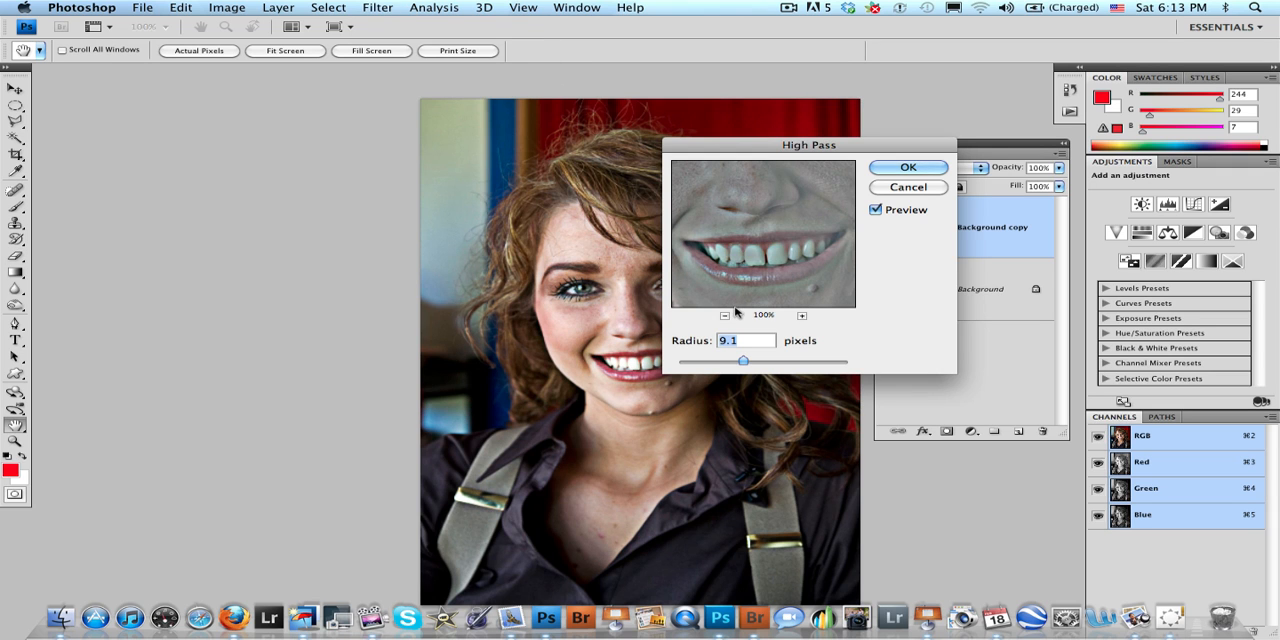
drag(772, 146, 830, 106)
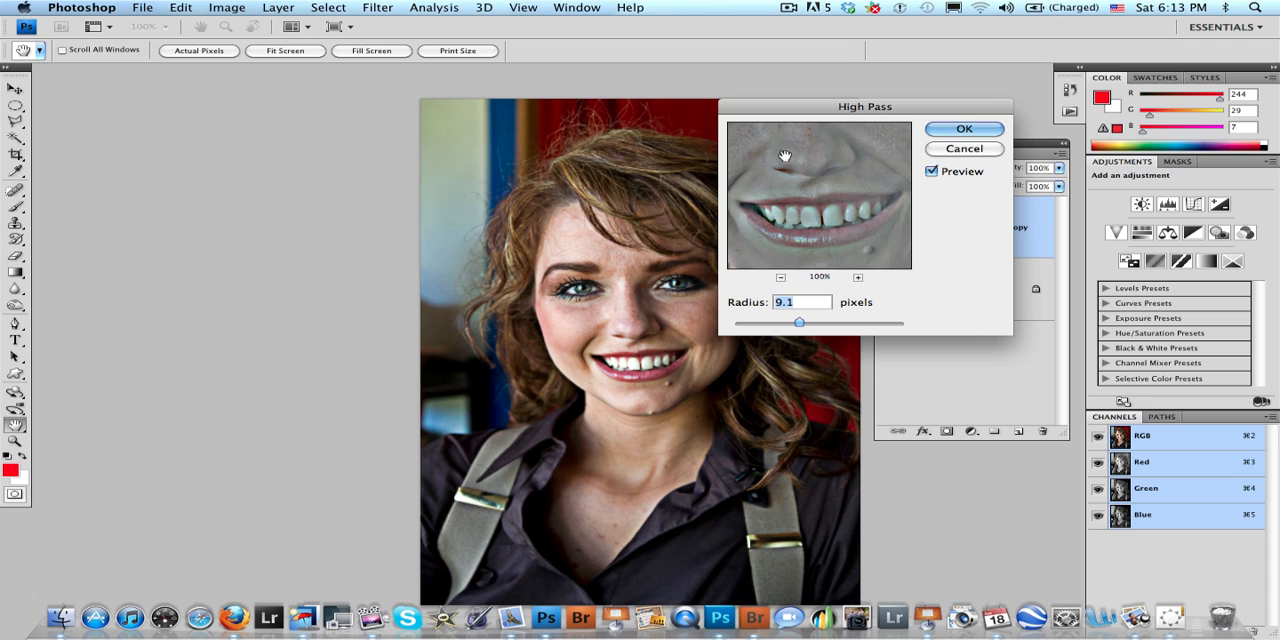
mouse_move(820, 240)
mouse_down()
mouse_move(839, 178)
mouse_move(852, 242)
mouse_up()
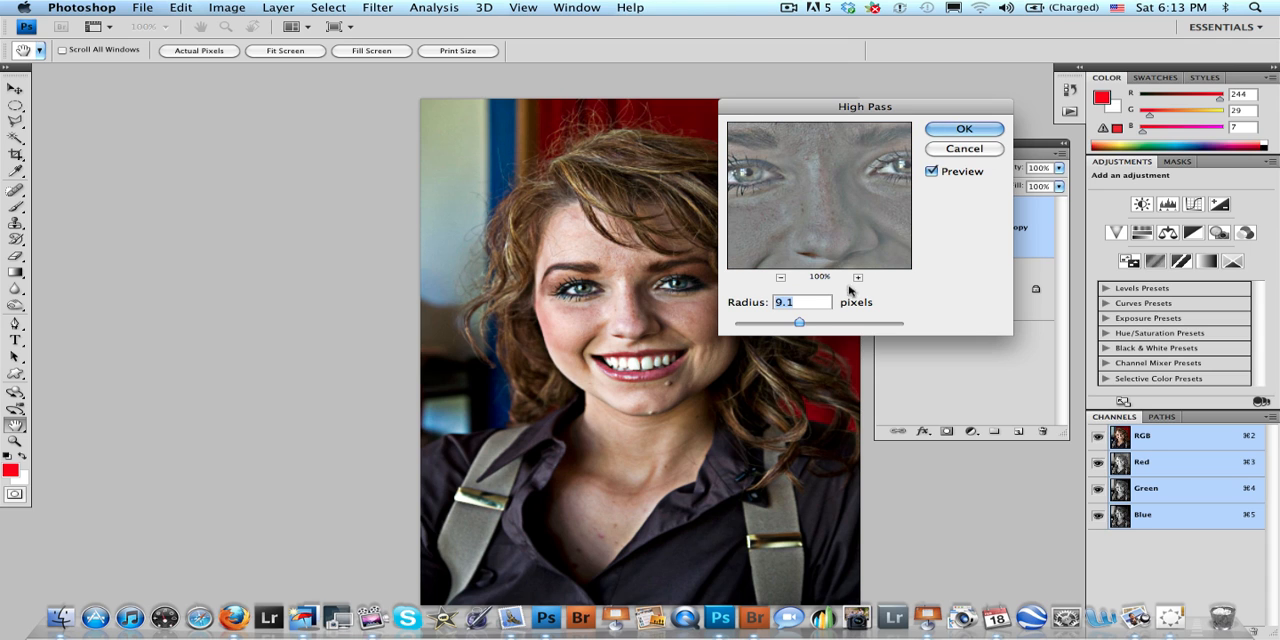
mouse_move(799, 323)
mouse_down()
mouse_move(788, 323)
mouse_move(870, 323)
mouse_move(795, 321)
mouse_up()
click(964, 130)
key(e)
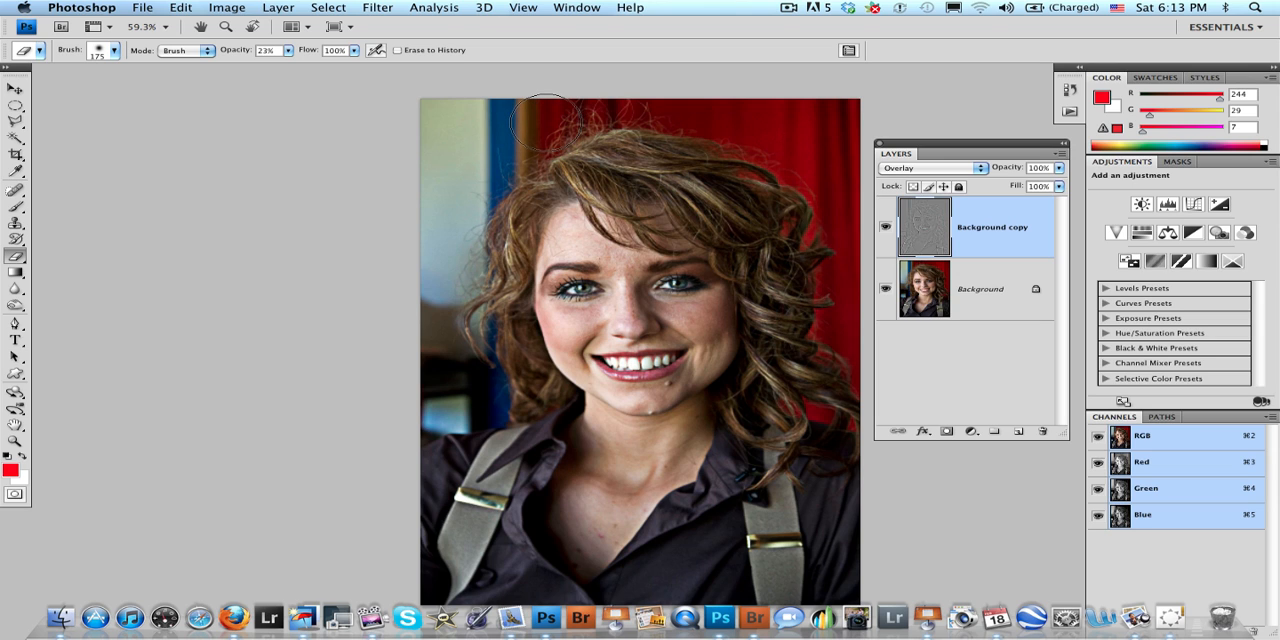
- Invert the high-pass layer with Cmd+I so the portrait turns soft
key(super+i)
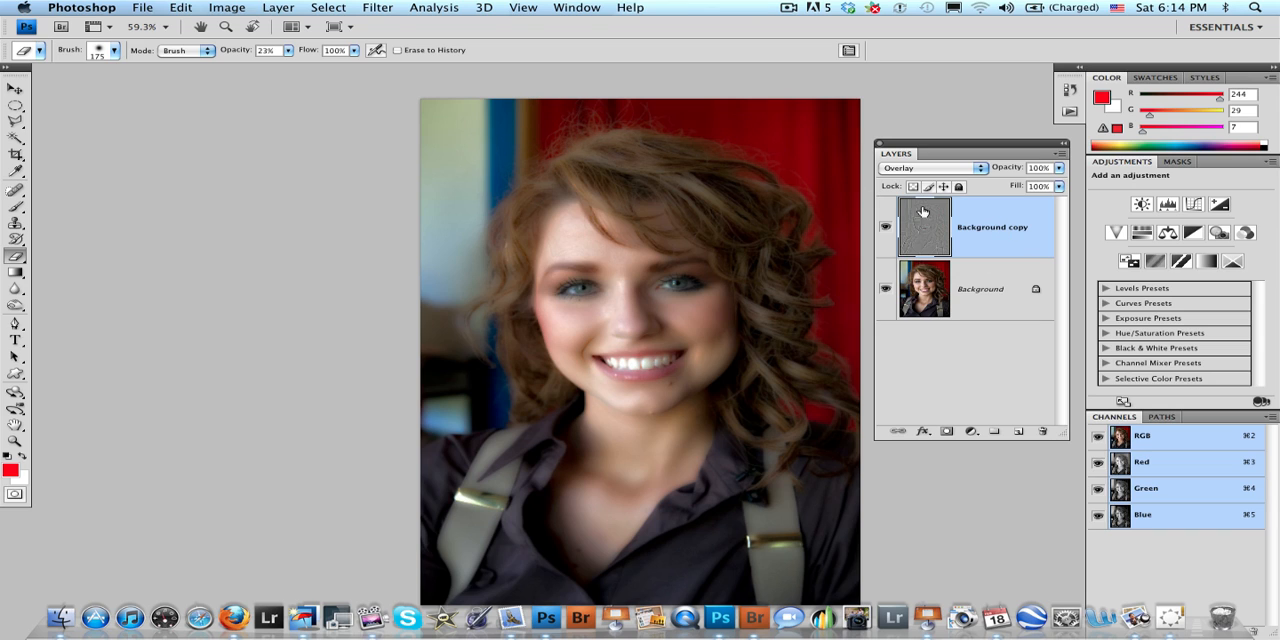
- Set the Eraser opacity to 50% and shrink the brush to 80
click(287, 51)
drag(290, 66, 318, 68)
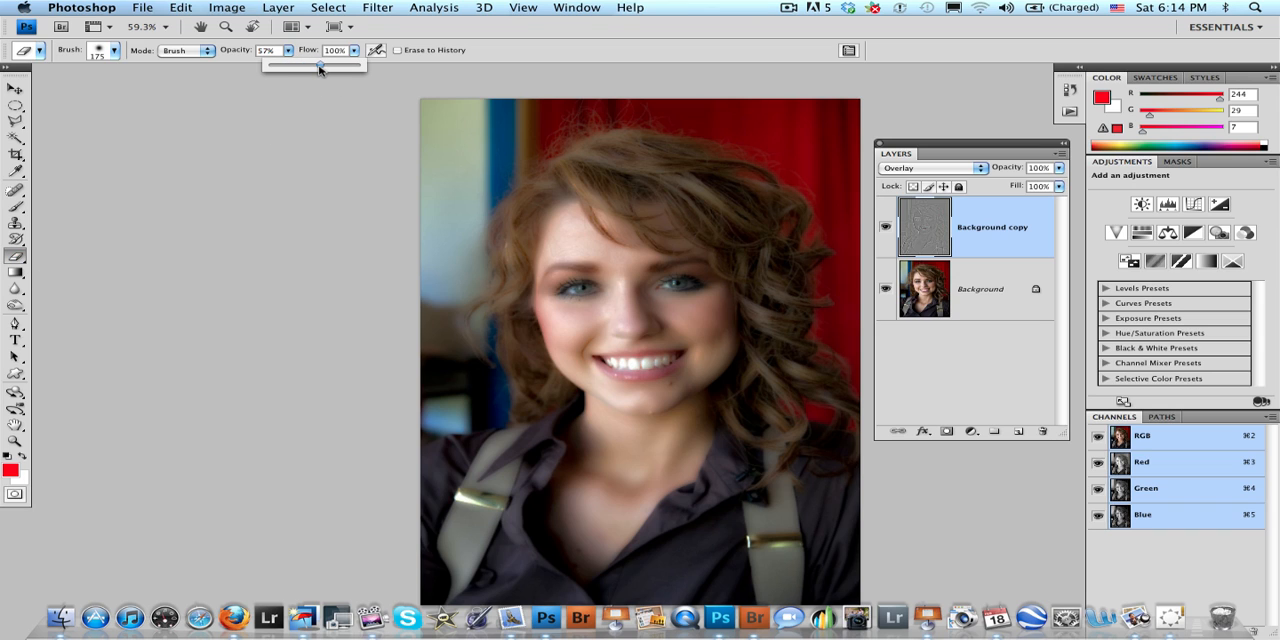
key(Return)
key(bracketleft)
key(bracketleft)
key(bracketleft)
key(bracketleft)
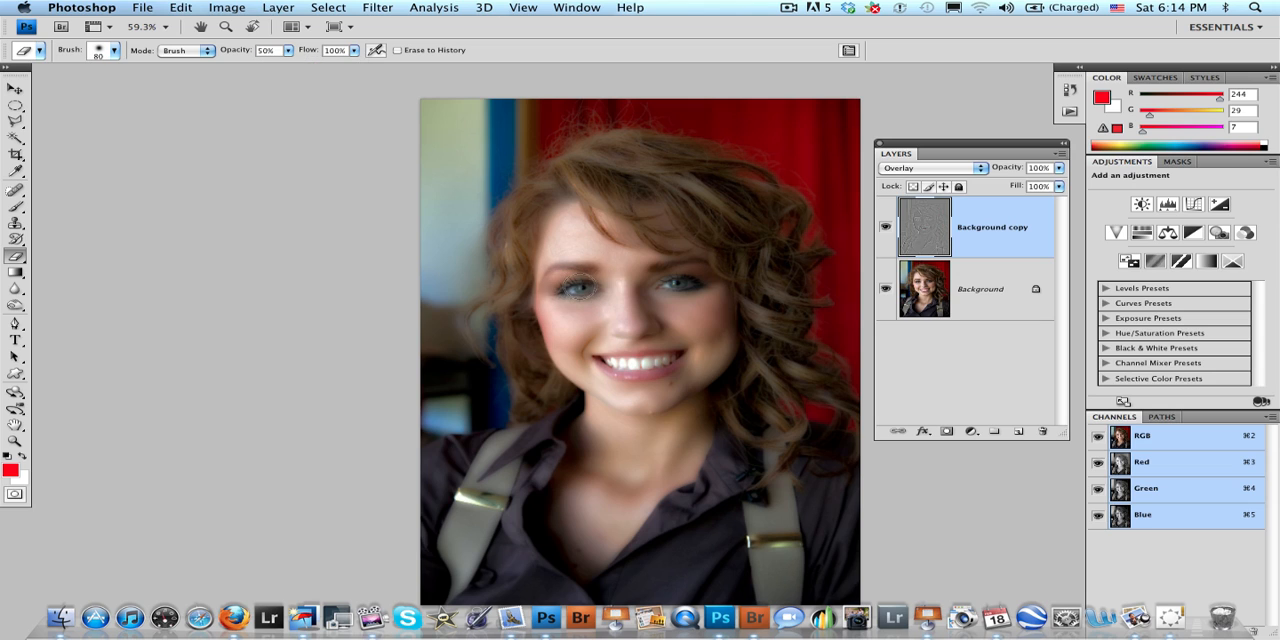
- Erase the softening over both eyes and the teeth to restore crisp detail
click(576, 288)
drag(683, 285, 670, 282)
mouse_move(660, 366)
mouse_down()
mouse_move(604, 358)
mouse_move(665, 360)
mouse_up()
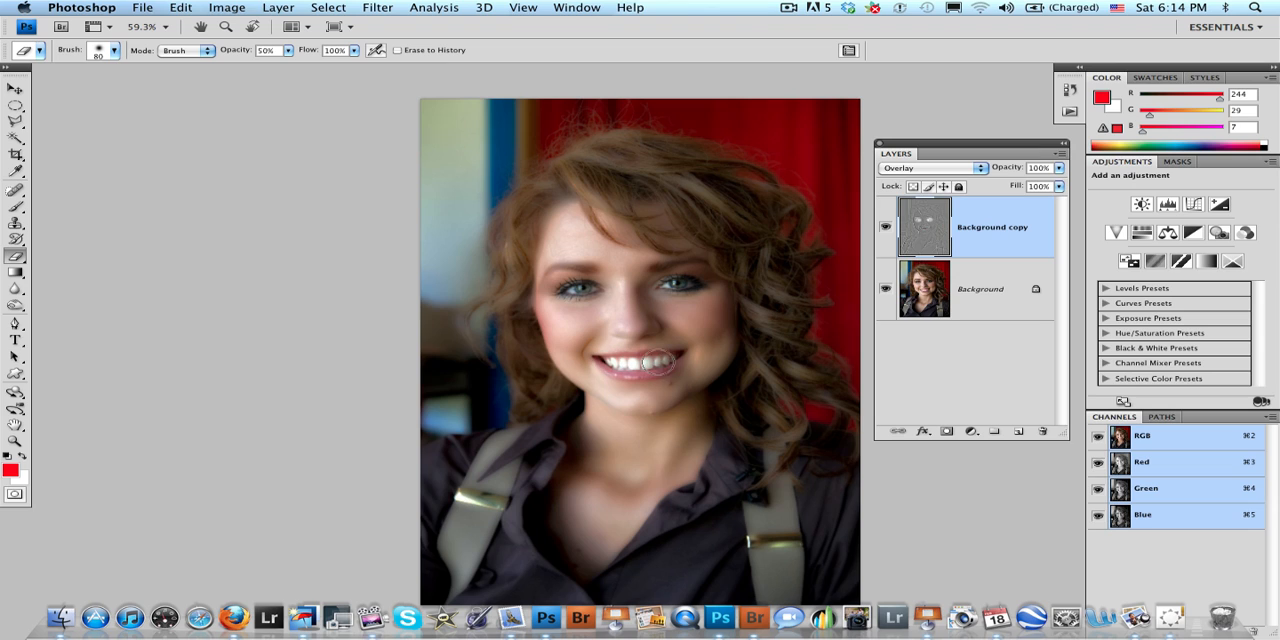
- Lower the Eraser opacity to 18% and enlarge the brush to 400
click(289, 51)
drag(293, 68, 268, 68)
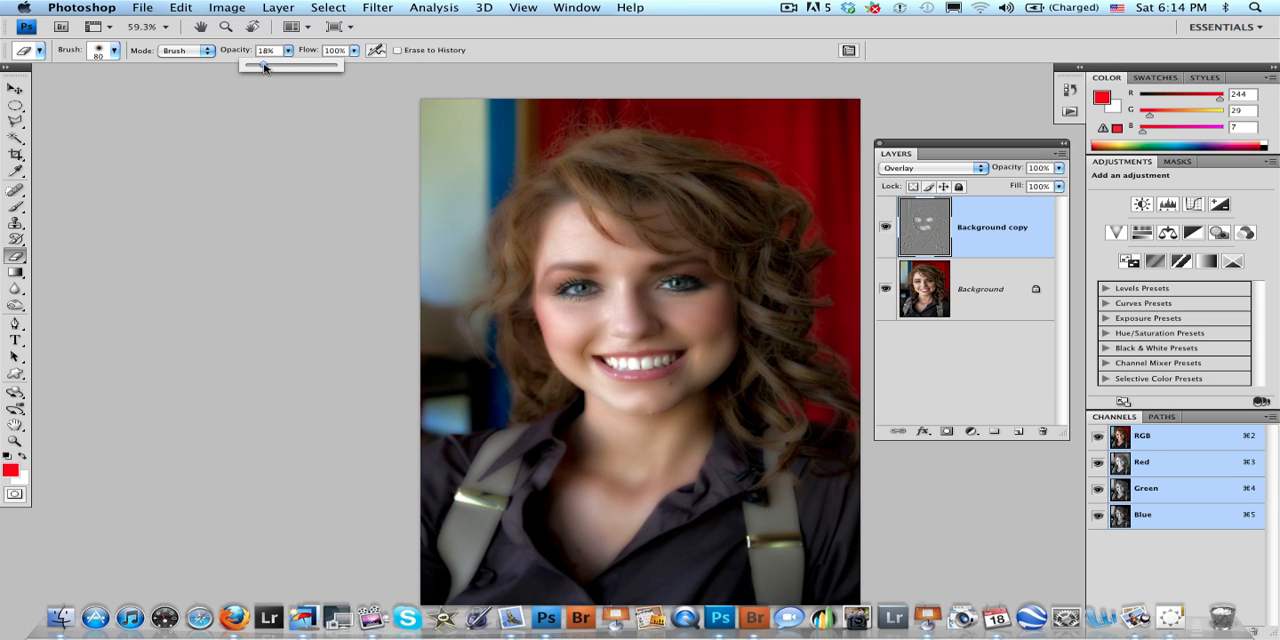
key(Return)
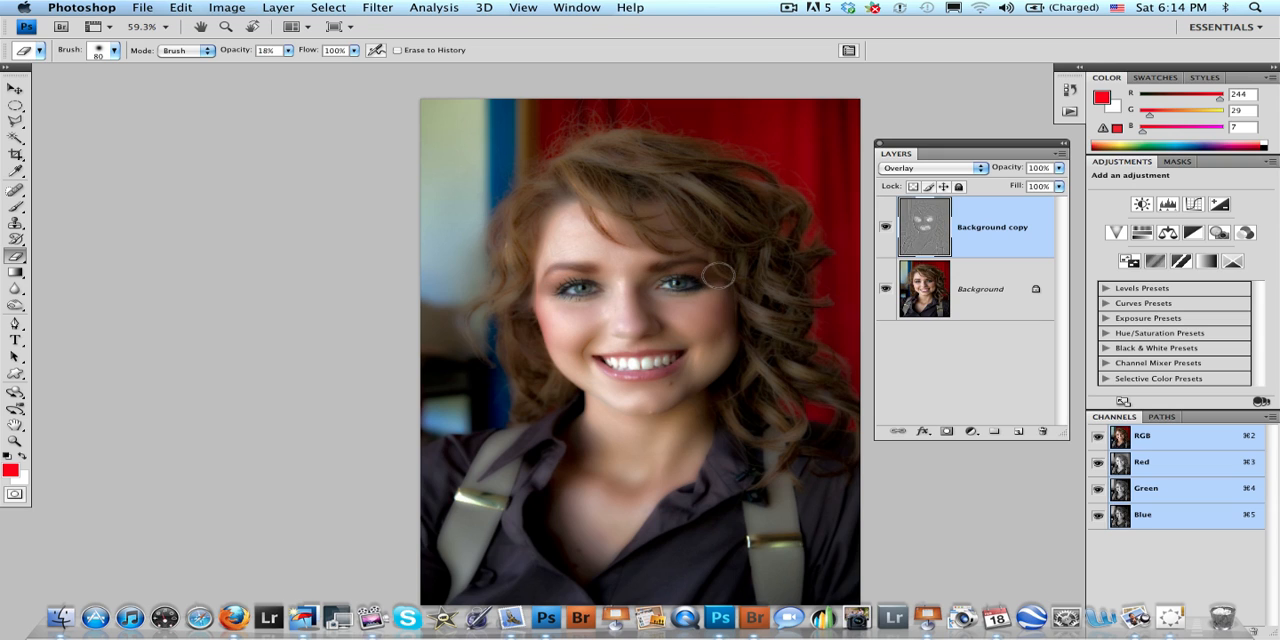
key(bracketright)
key(bracketright)
key(bracketright)
key(bracketright)
key(bracketright)
key(bracketright)
key(bracketleft)
key(bracketleft)
key(bracketright)
key(bracketright)
key(bracketright)
- Lightly erase the softening from the hair on the left side
drag(565, 210, 408, 275)
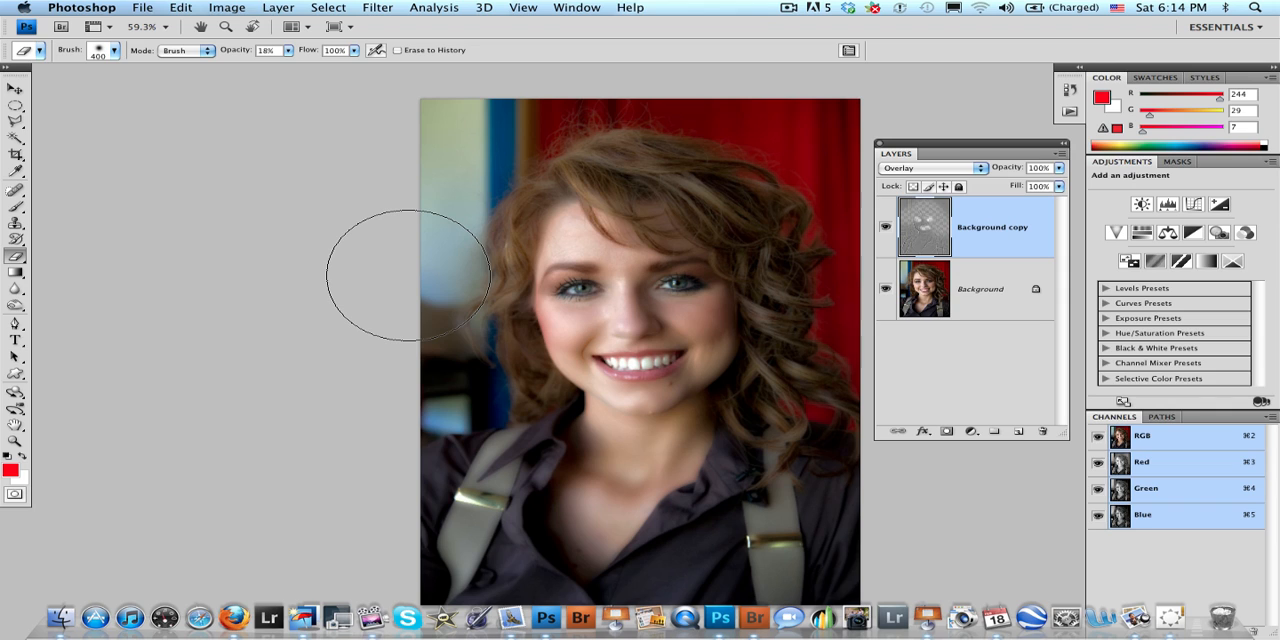